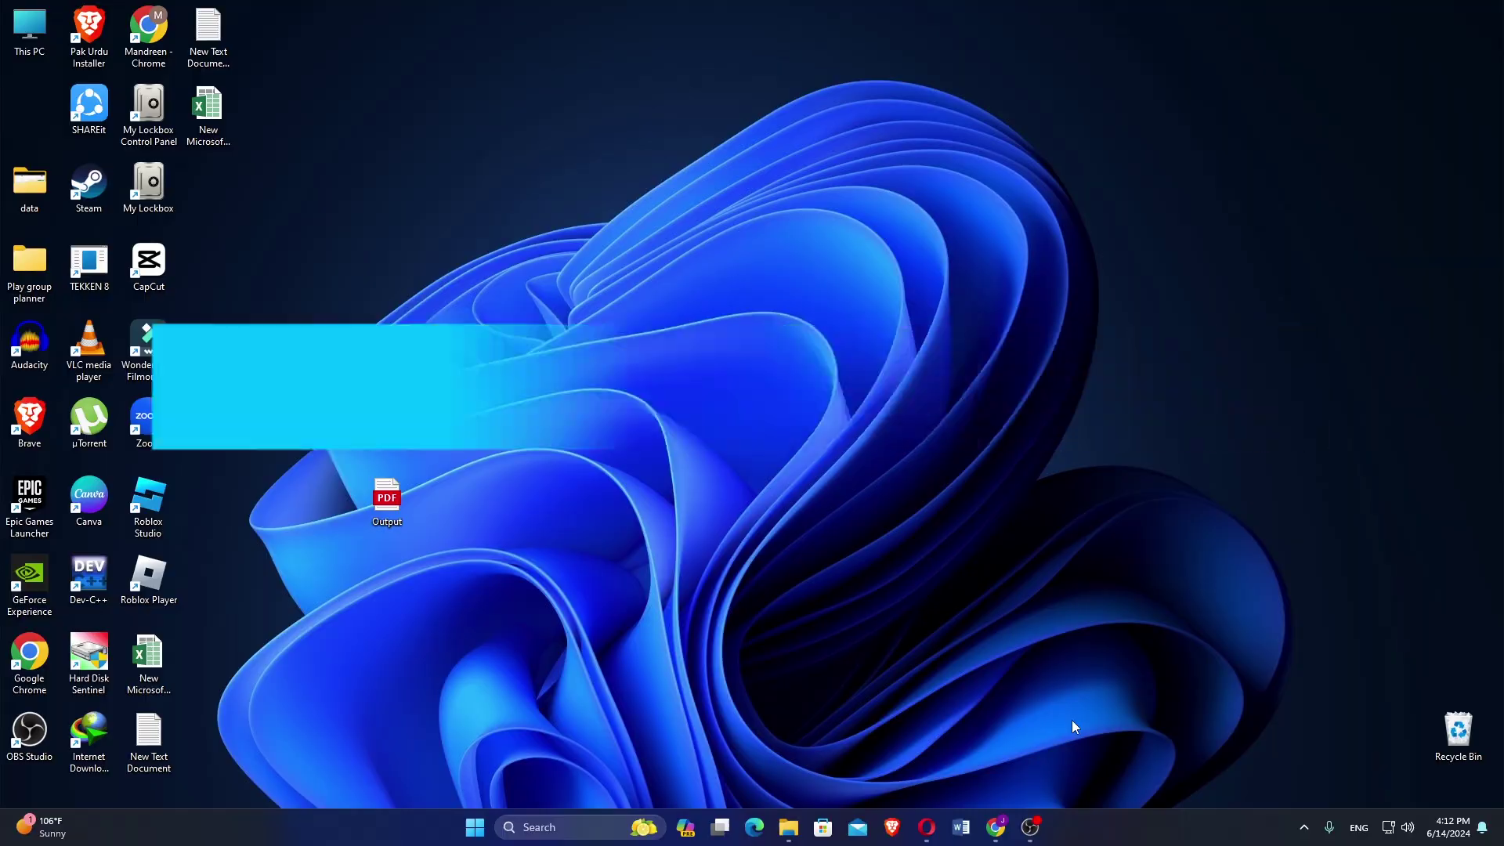
- Load google.com in the newly opened Chrome window
key("Return")
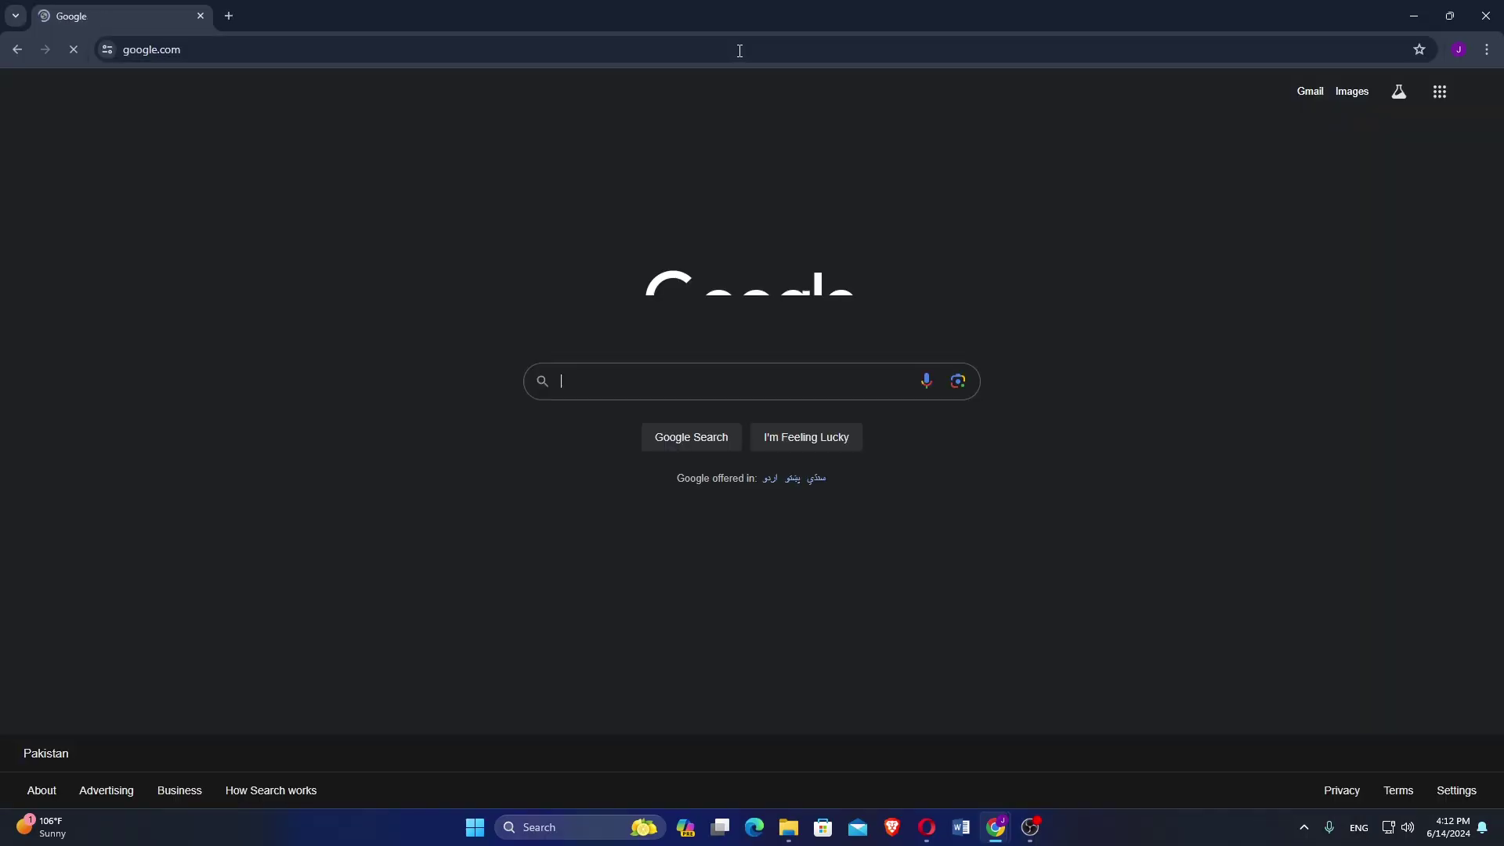
- Open Discord's general channel via Google, then start a Chrome Web Store search for 'discrub'
left_click(642, 390)
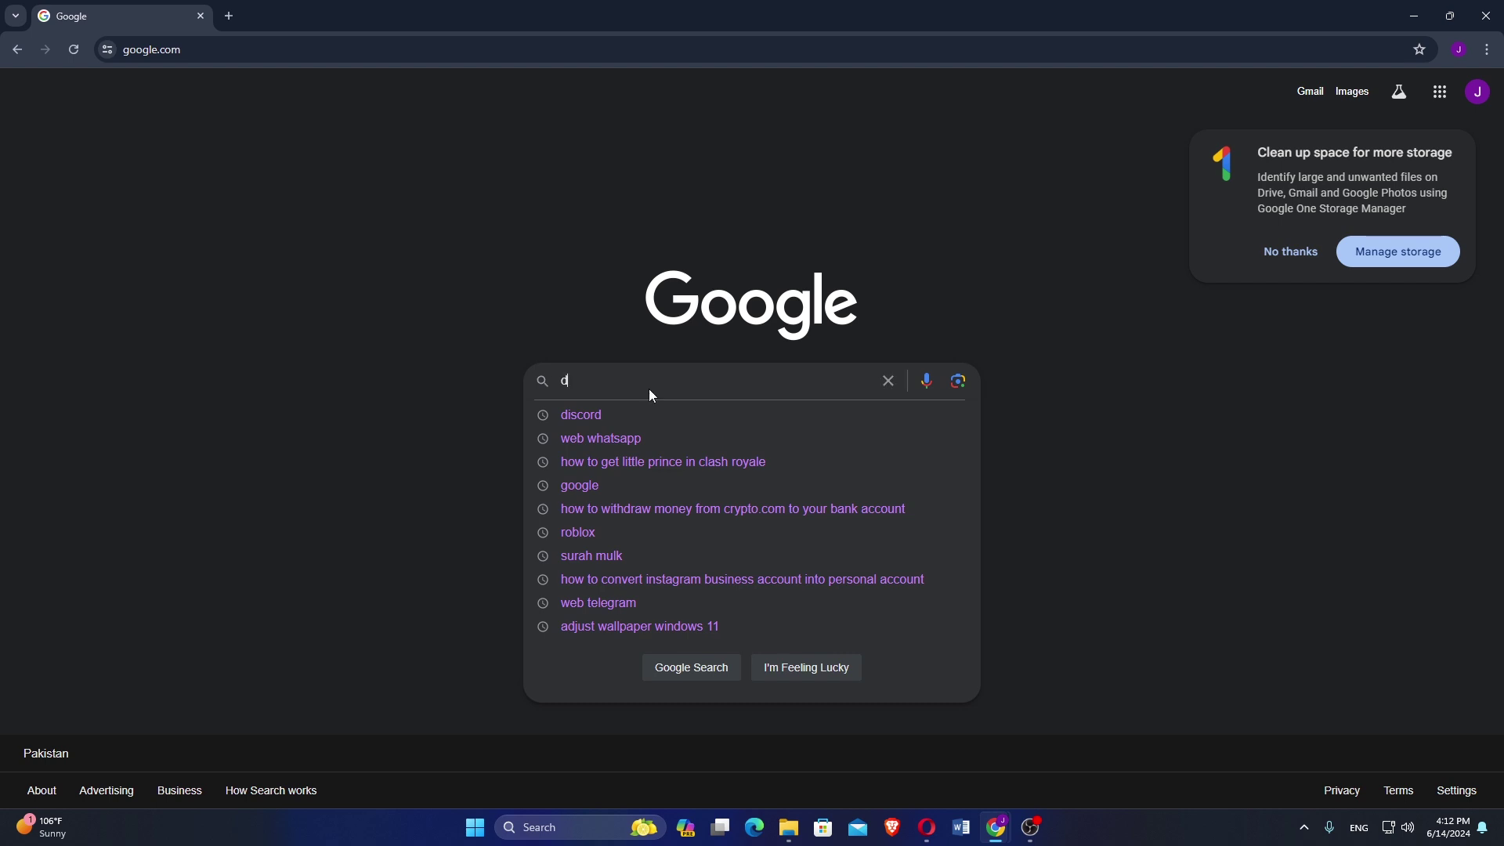
type("di")
left_click(867, 749)
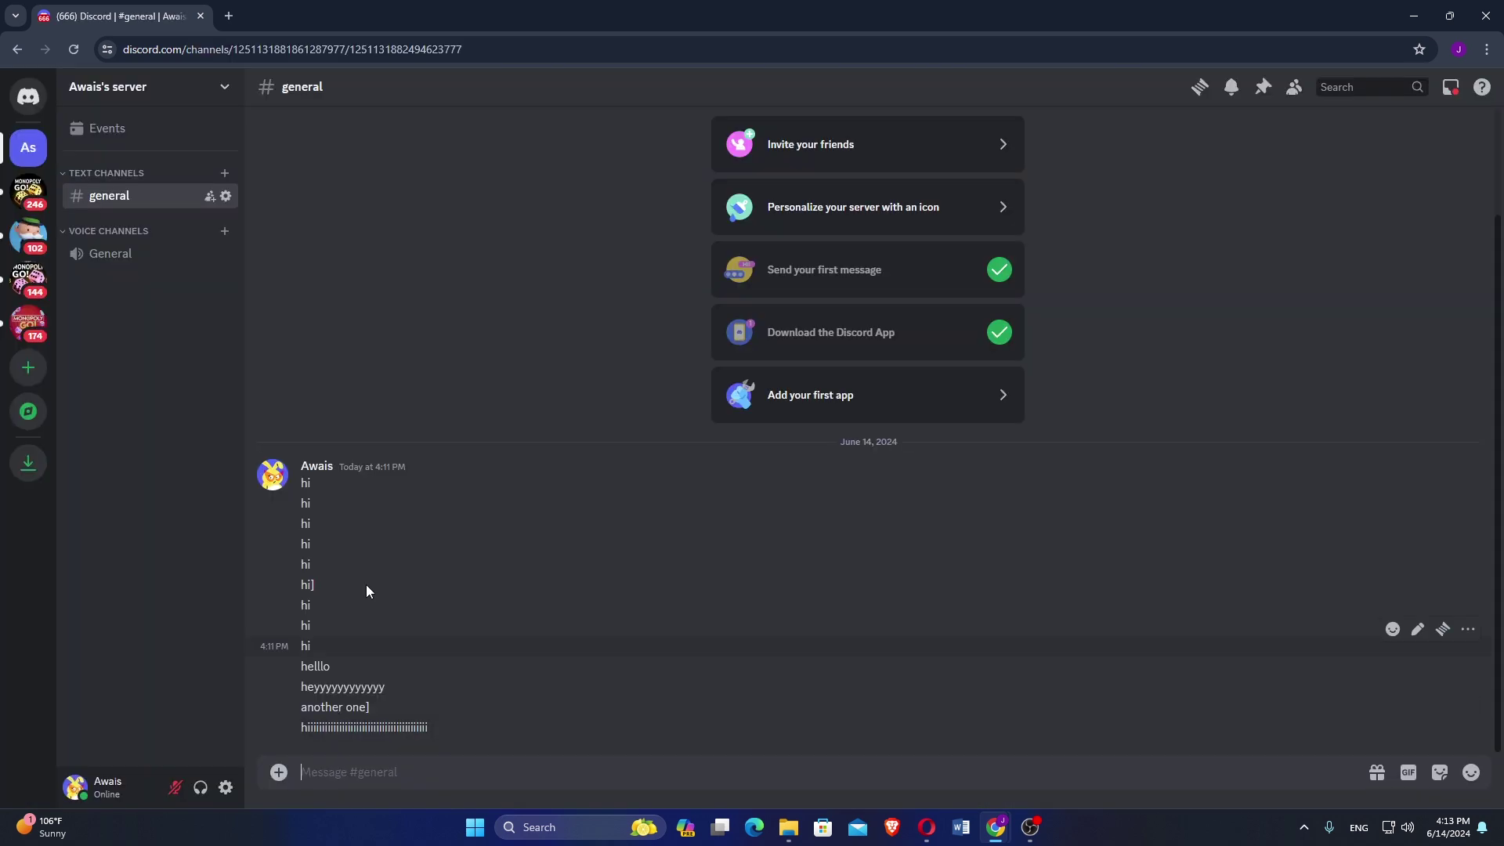
left_click(1487, 50)
type("discrub")
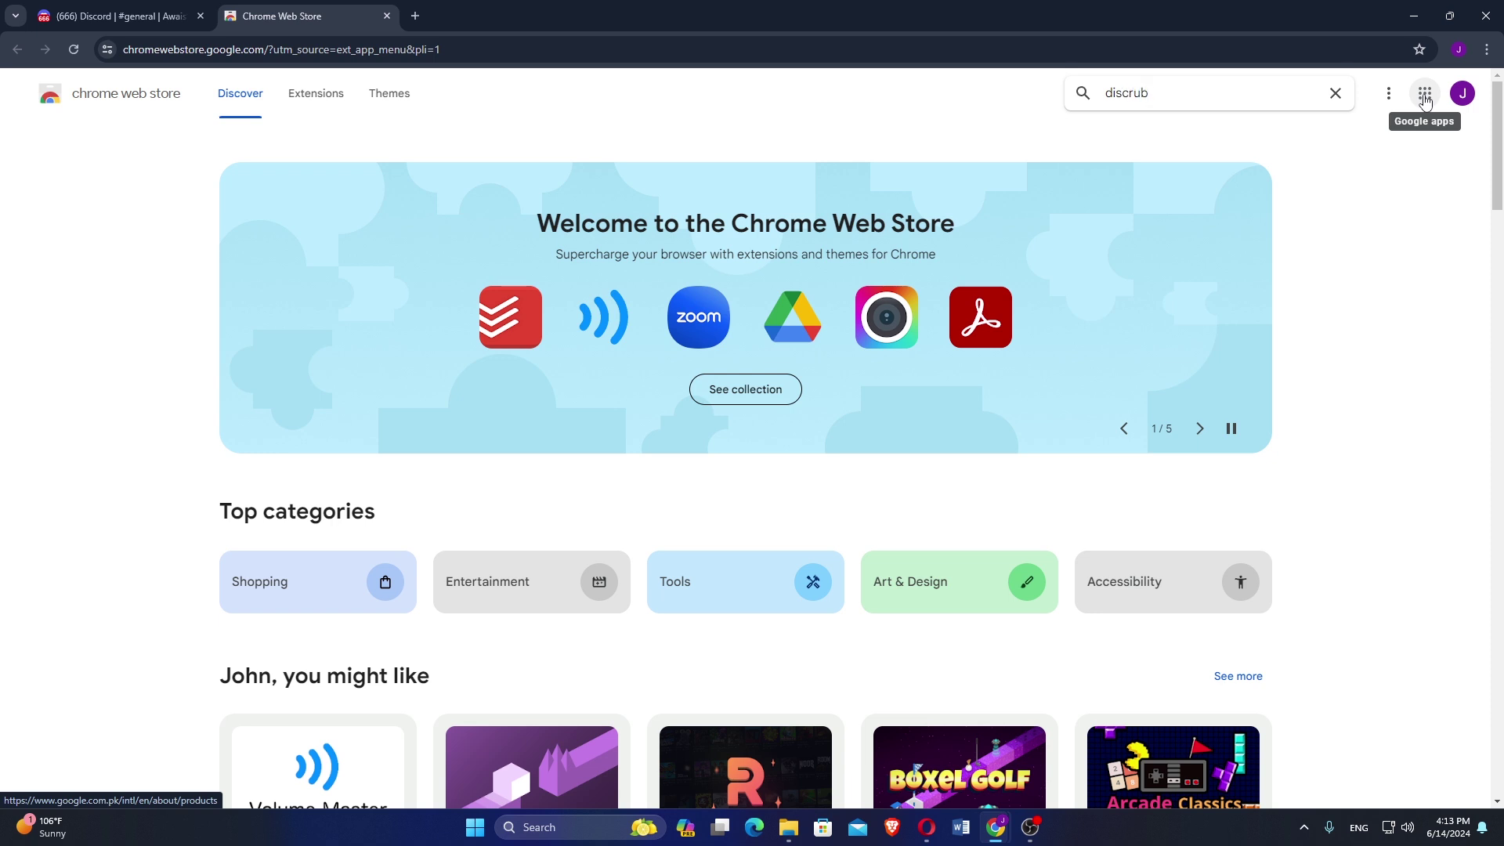
- Find Discrub in the Chrome Web Store and add the extension to Chrome
key("Return")
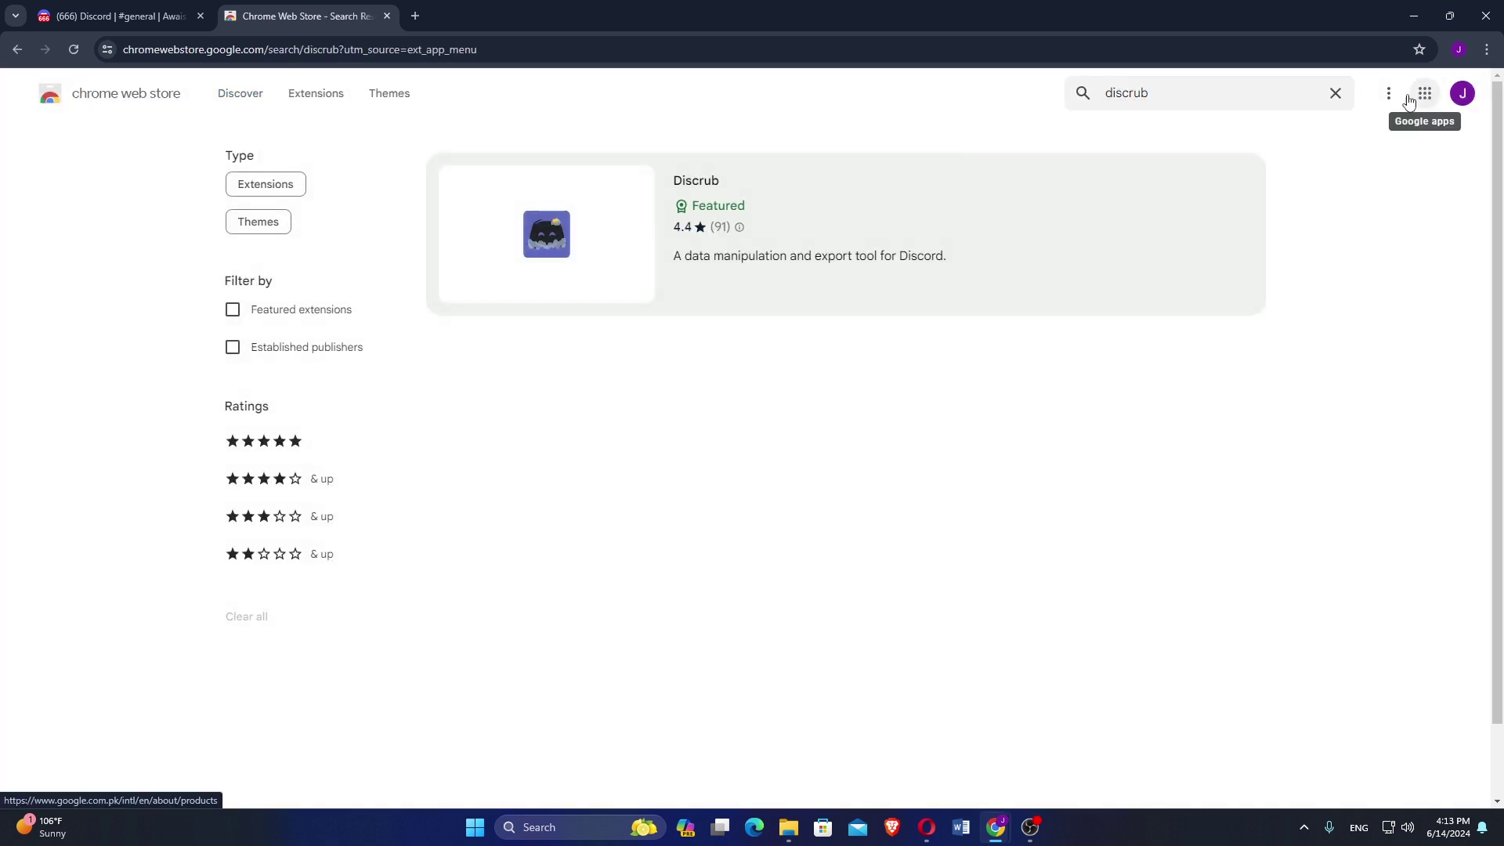
left_click(636, 242)
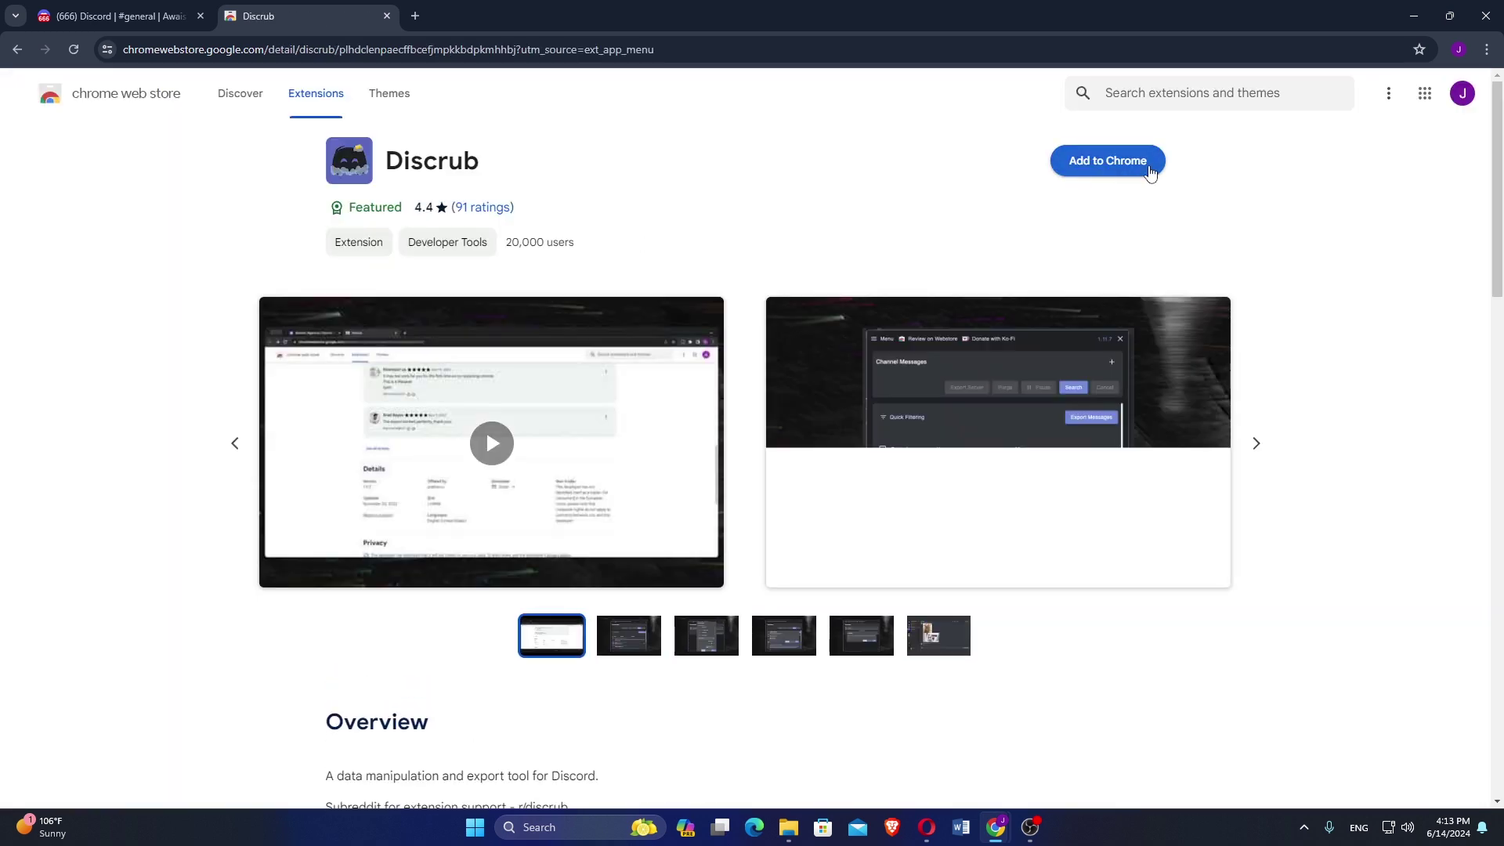
left_click(1145, 170)
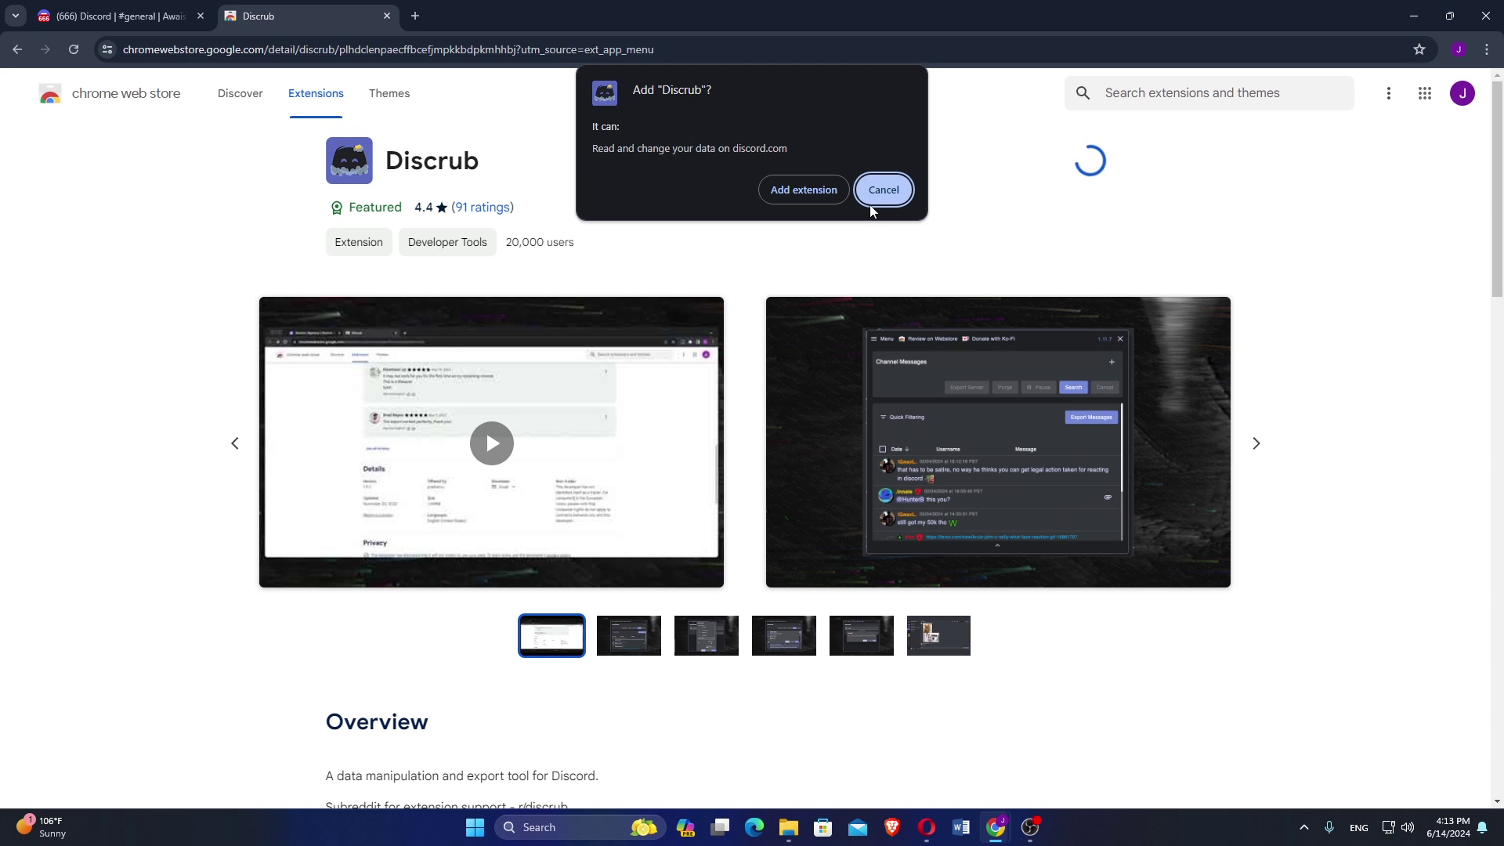
left_click(803, 189)
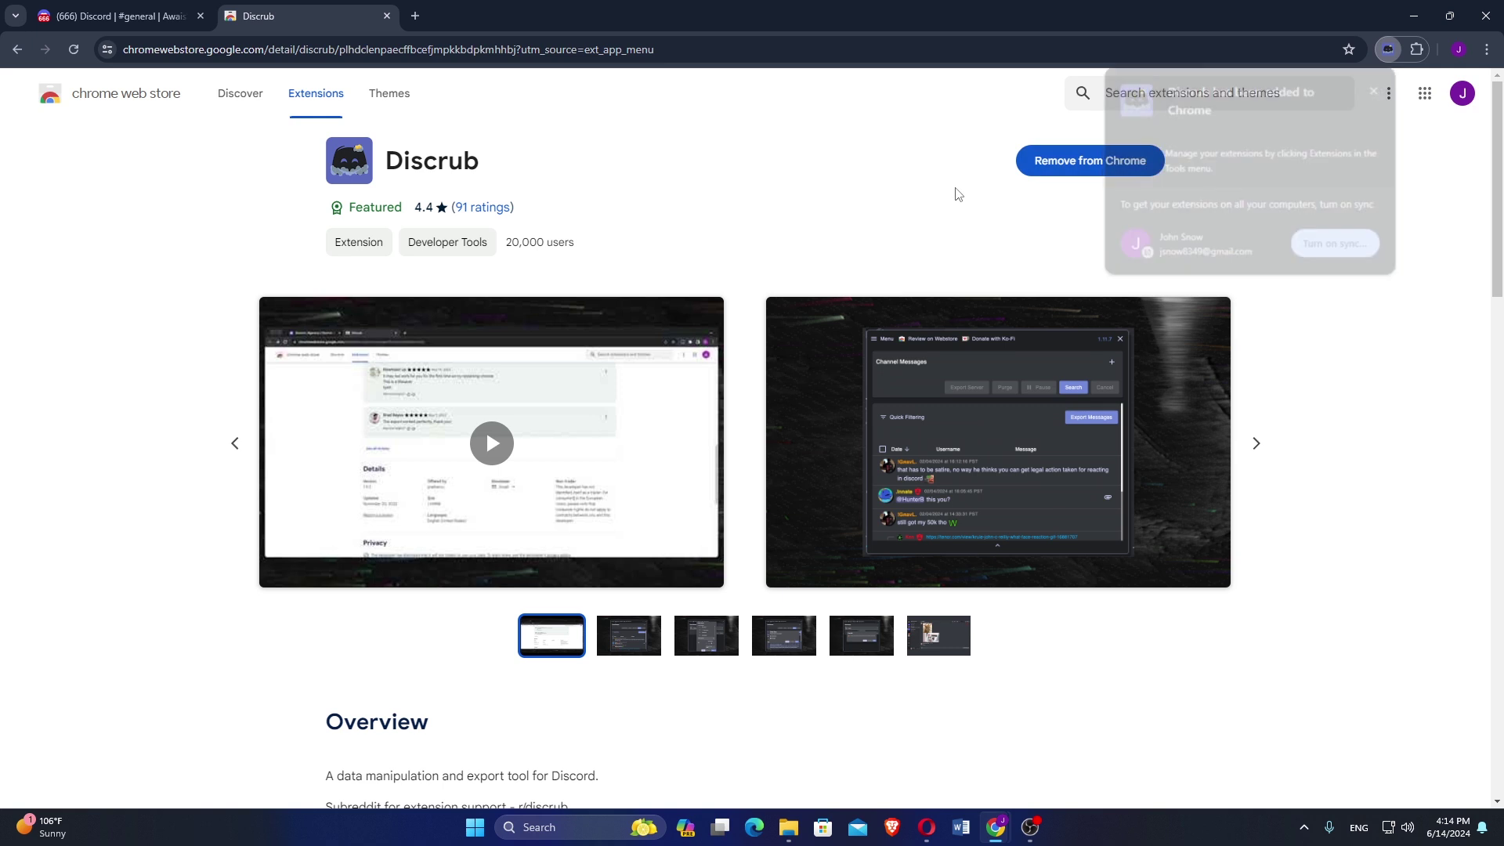
- Launch Discrub from the Extensions menu on the Discord general channel tab
left_click(118, 15)
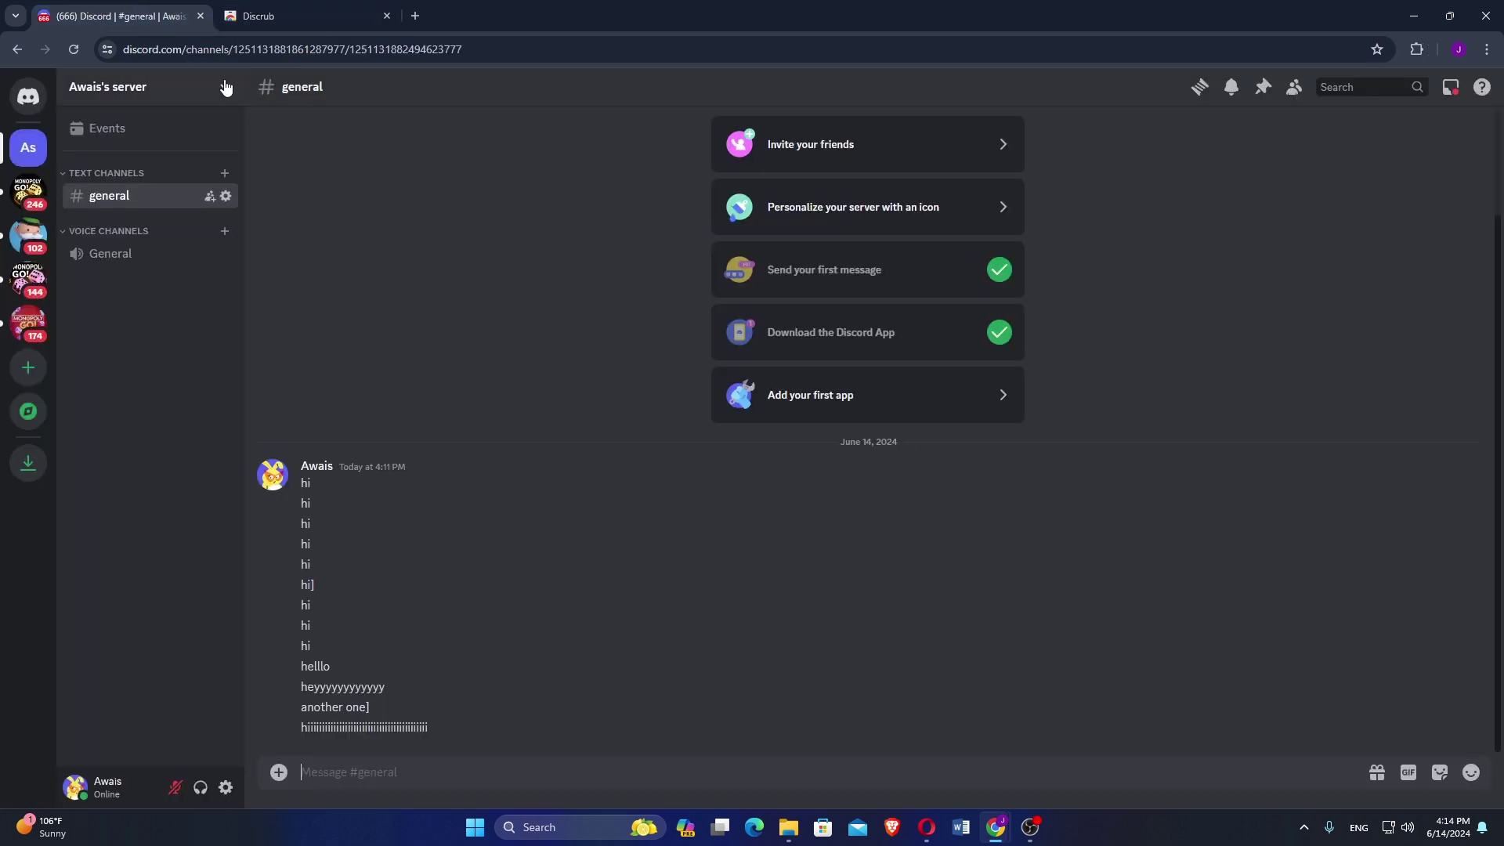
left_click(1416, 48)
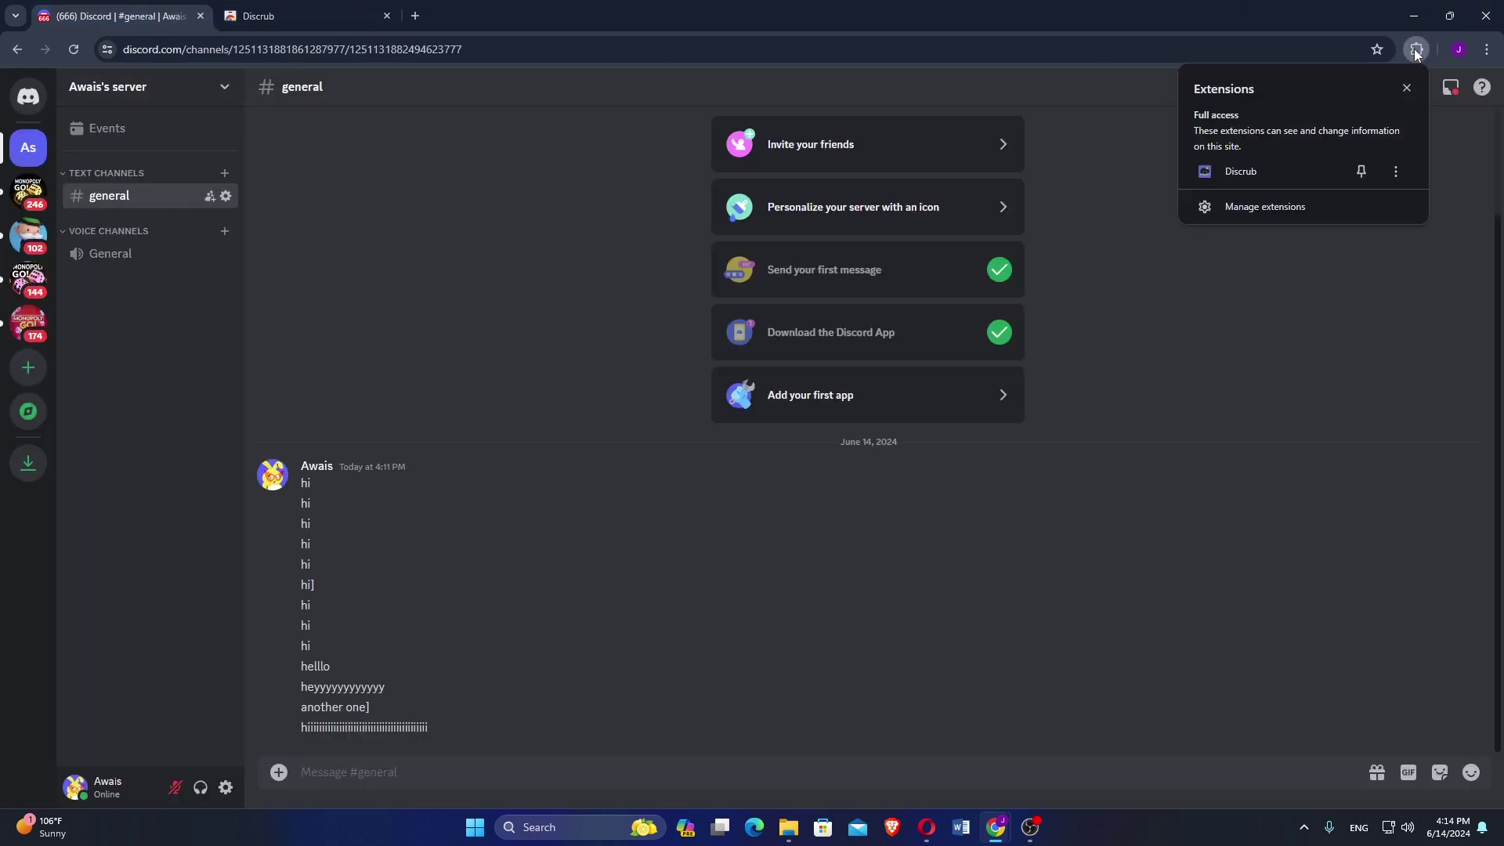
left_click(1254, 172)
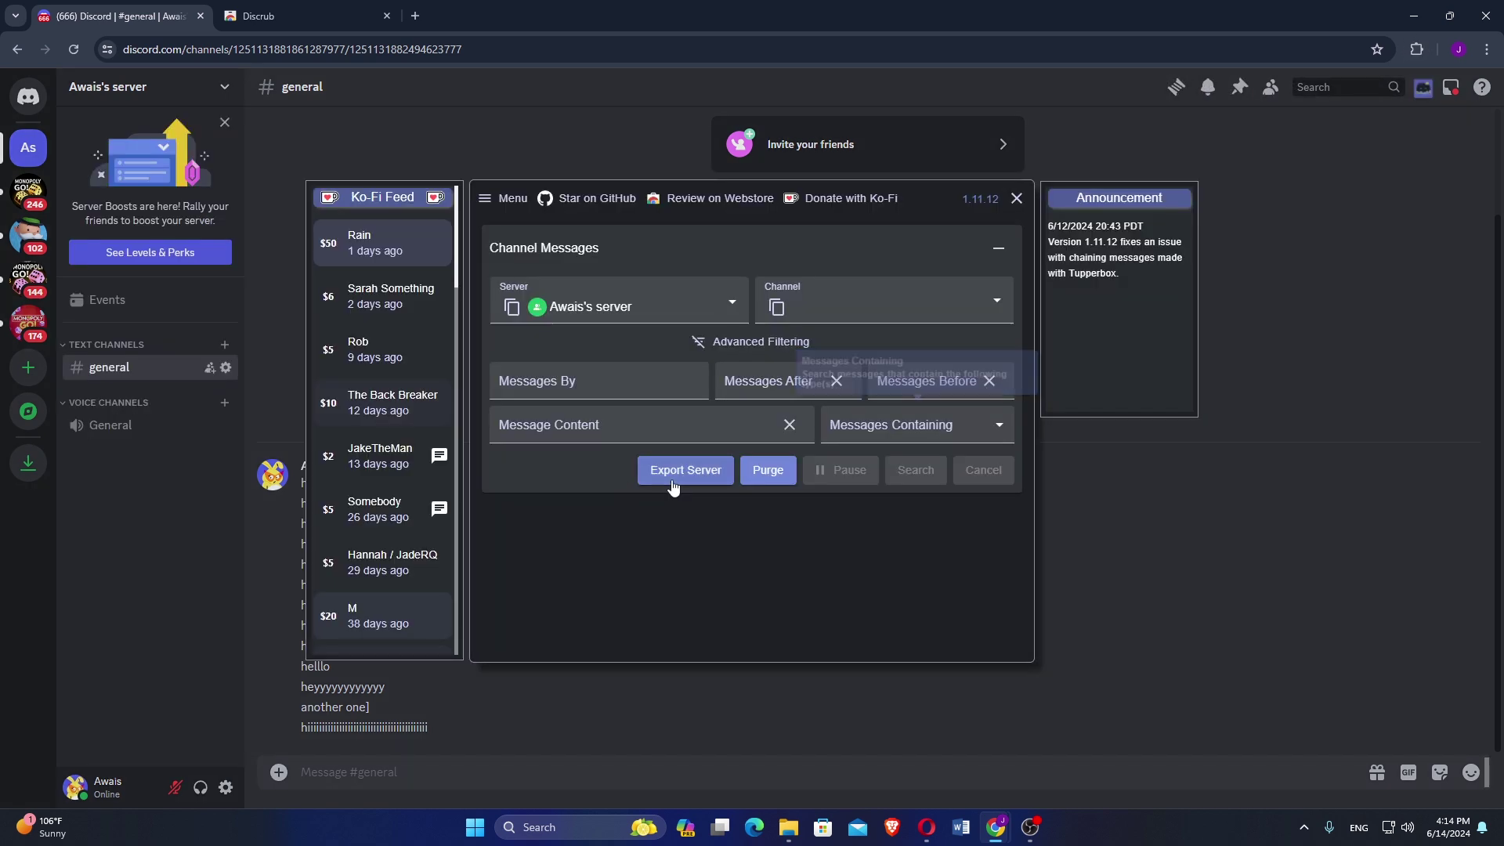
- Search the general channel in Discrub's Channel Messages and select all 13 found messages
left_click(884, 307)
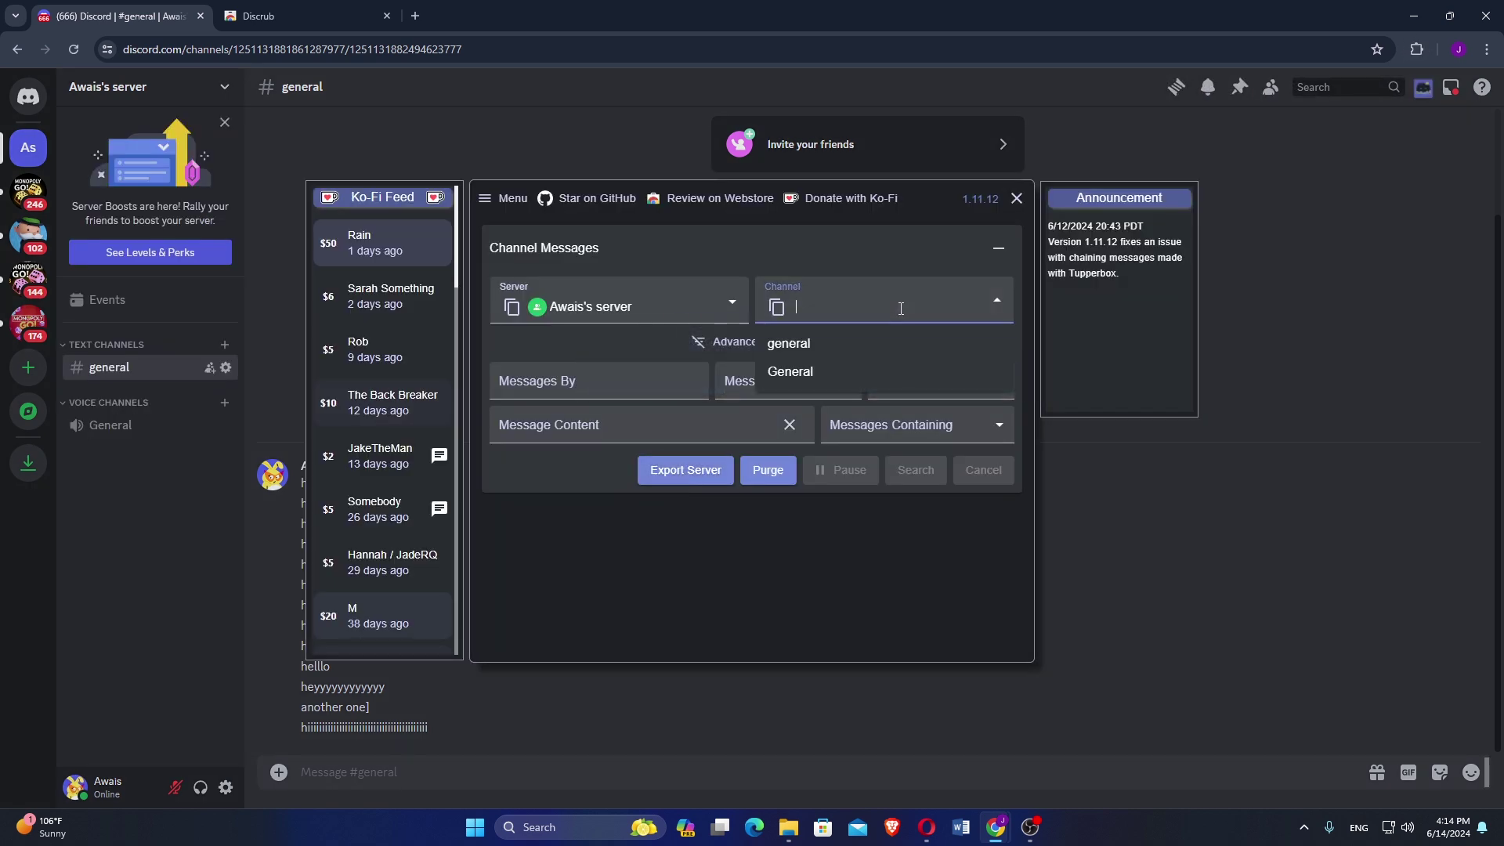
left_click(850, 342)
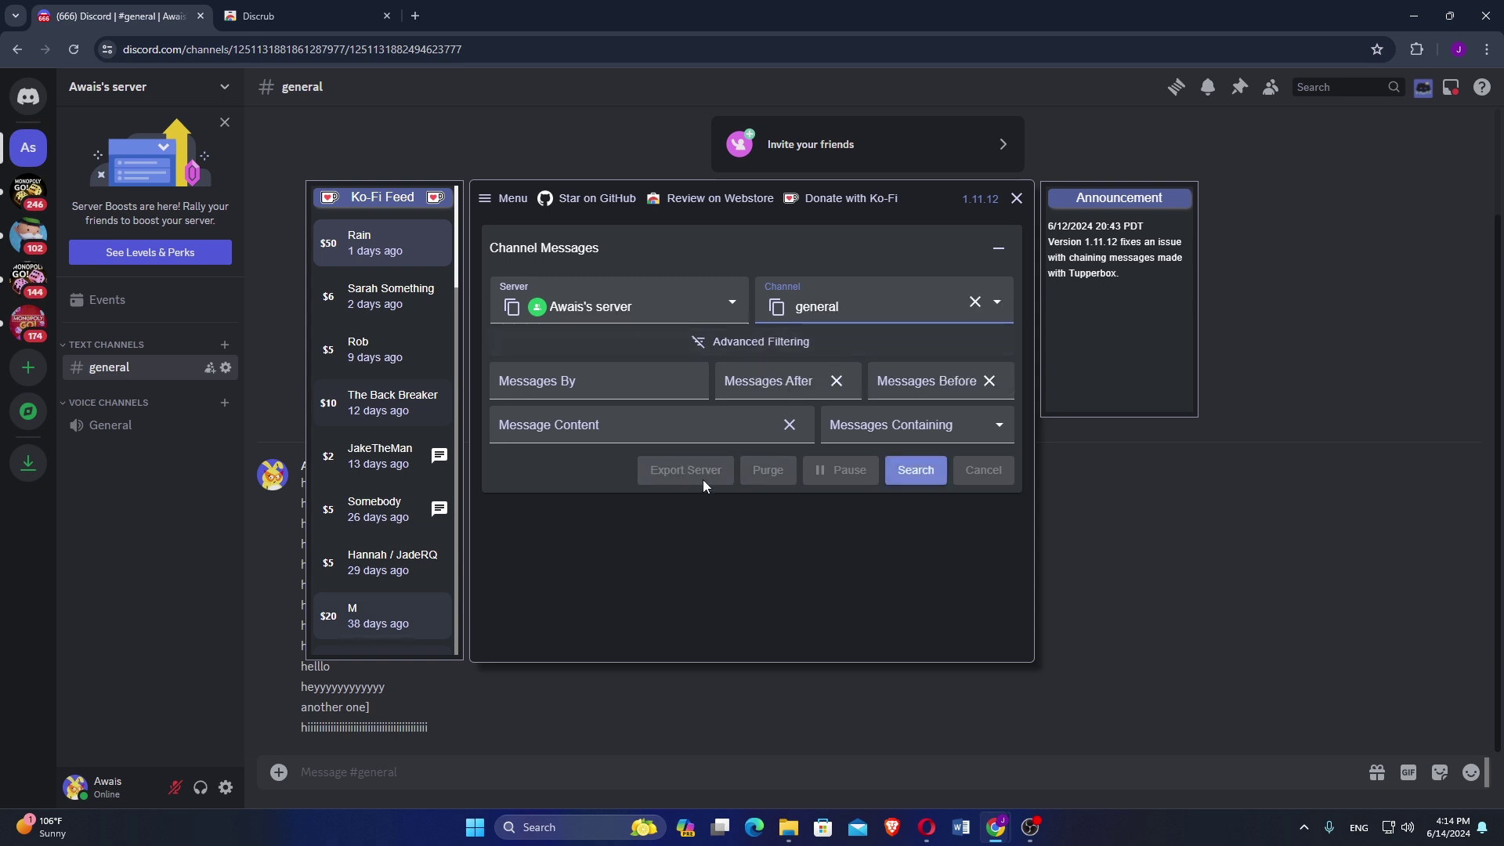
left_click(916, 471)
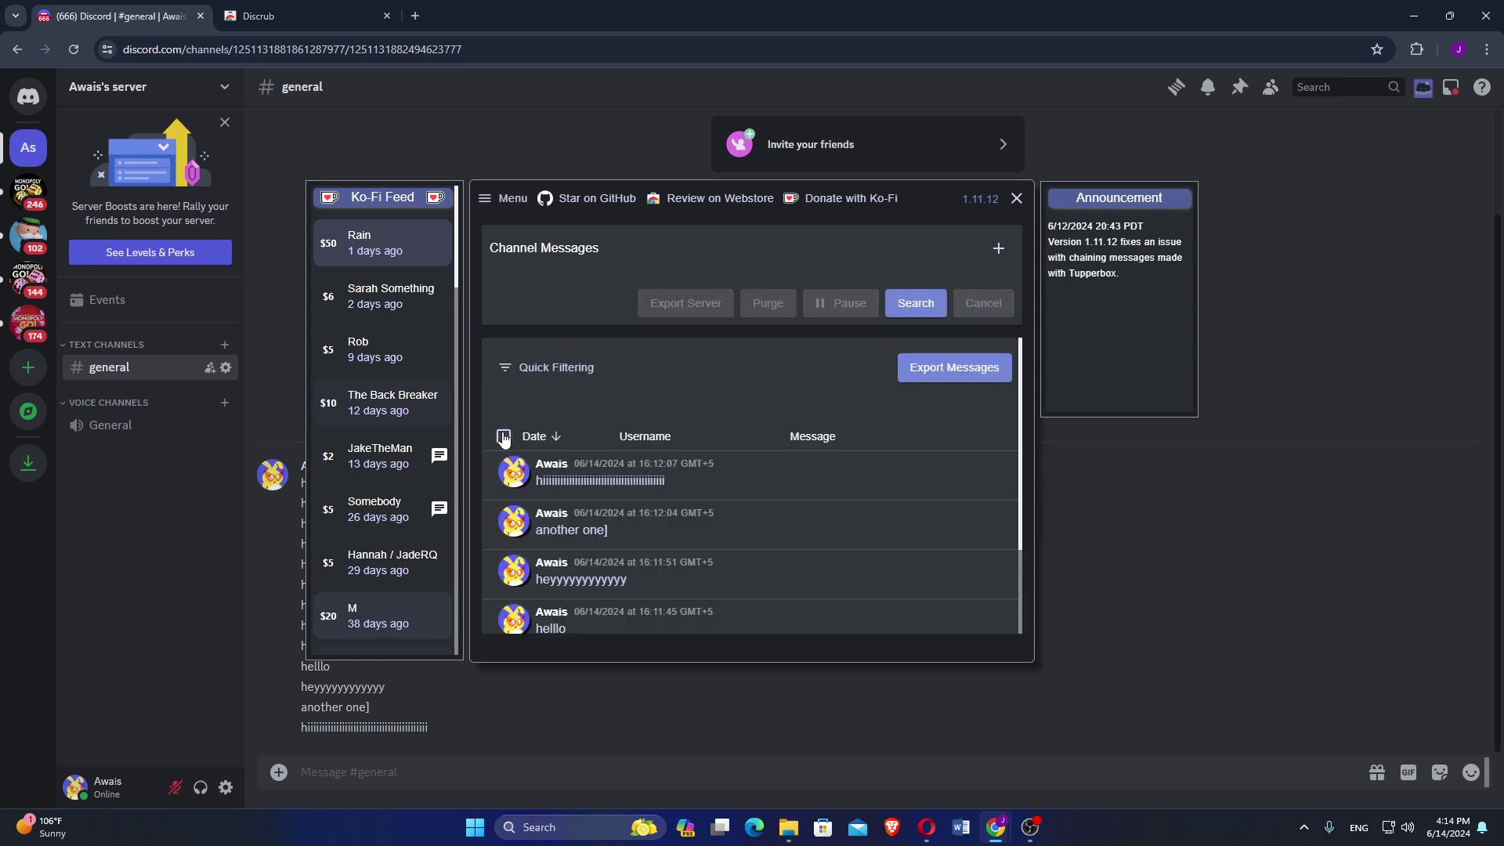
left_click(505, 438)
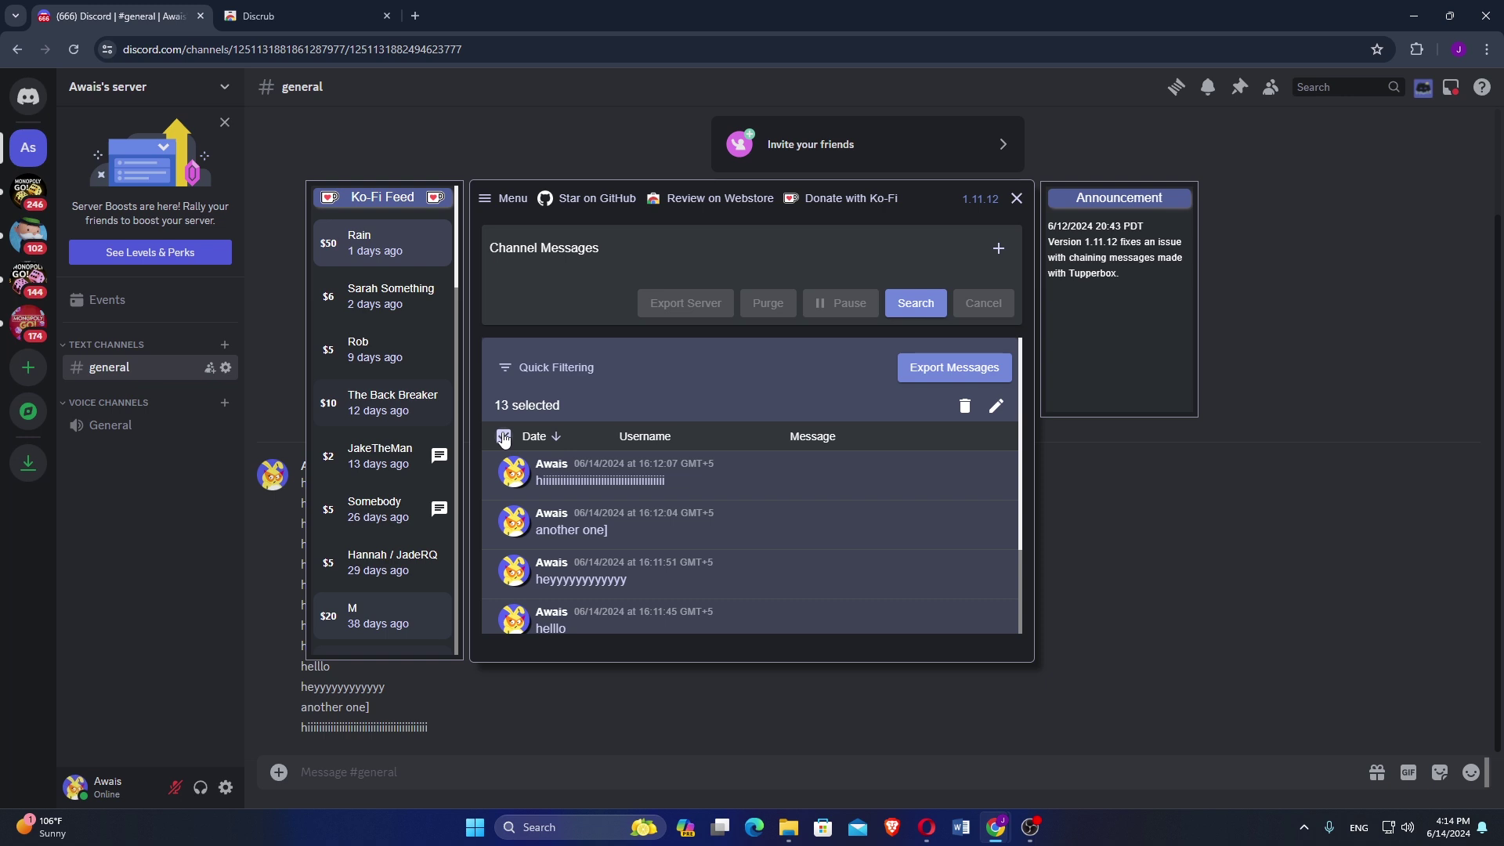
- Permanently delete the 13 selected messages, close Discrub, and minimize Chrome to the desktop
left_click(965, 407)
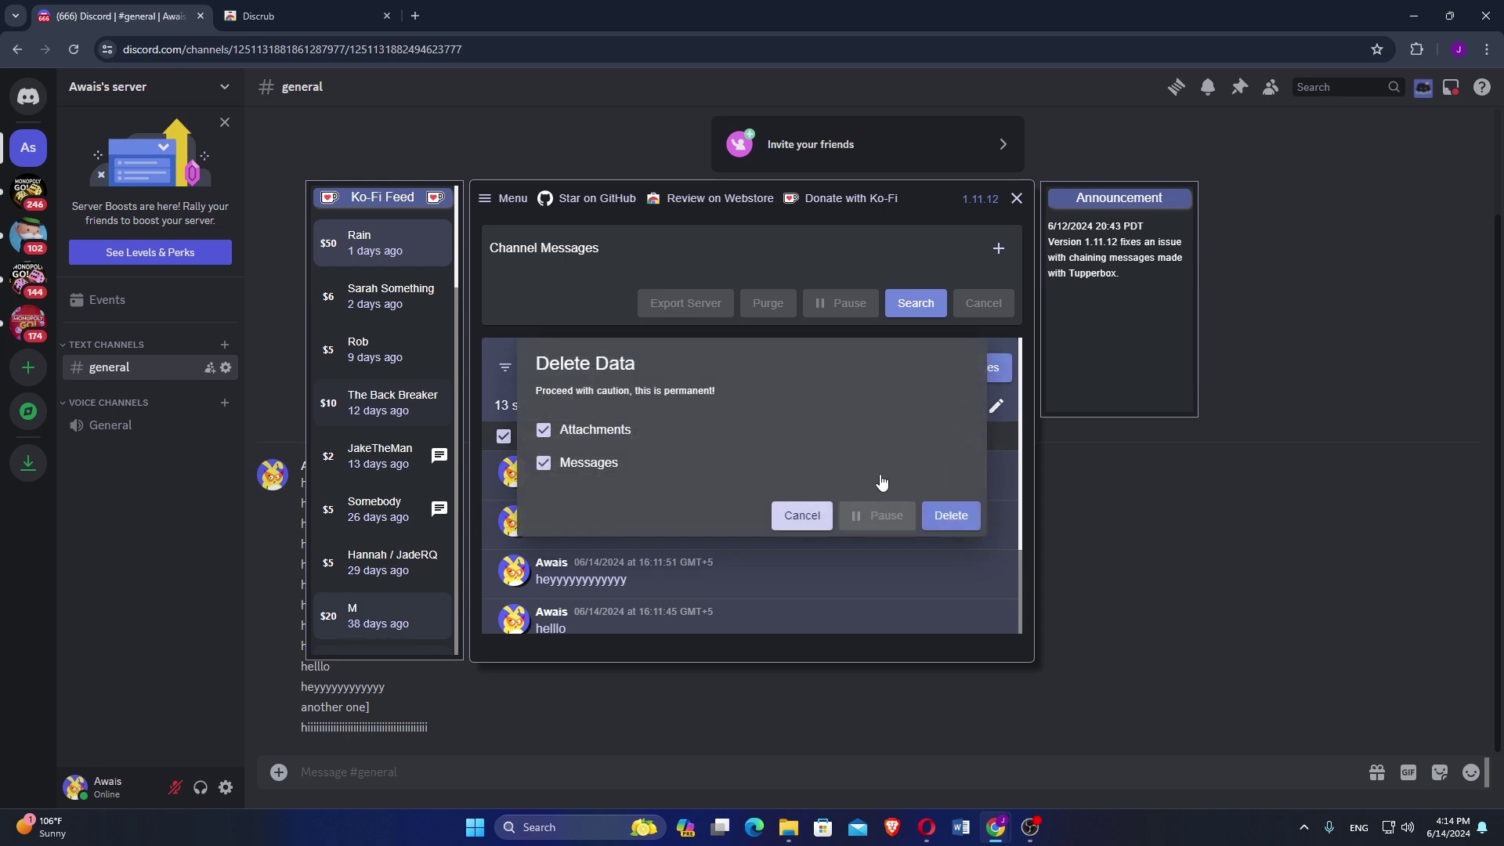
left_click(951, 515)
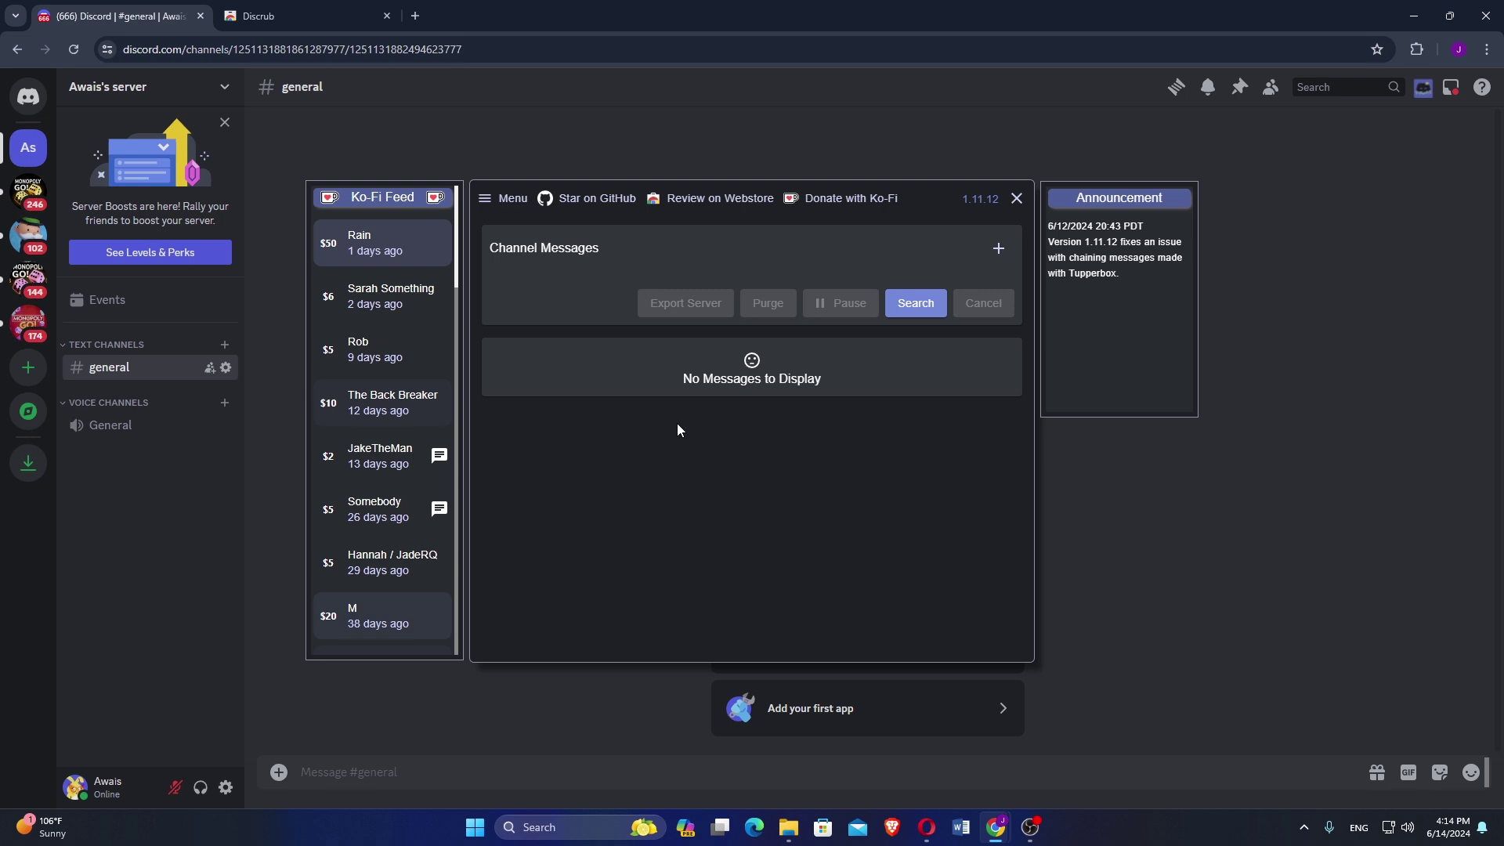
left_click(1015, 200)
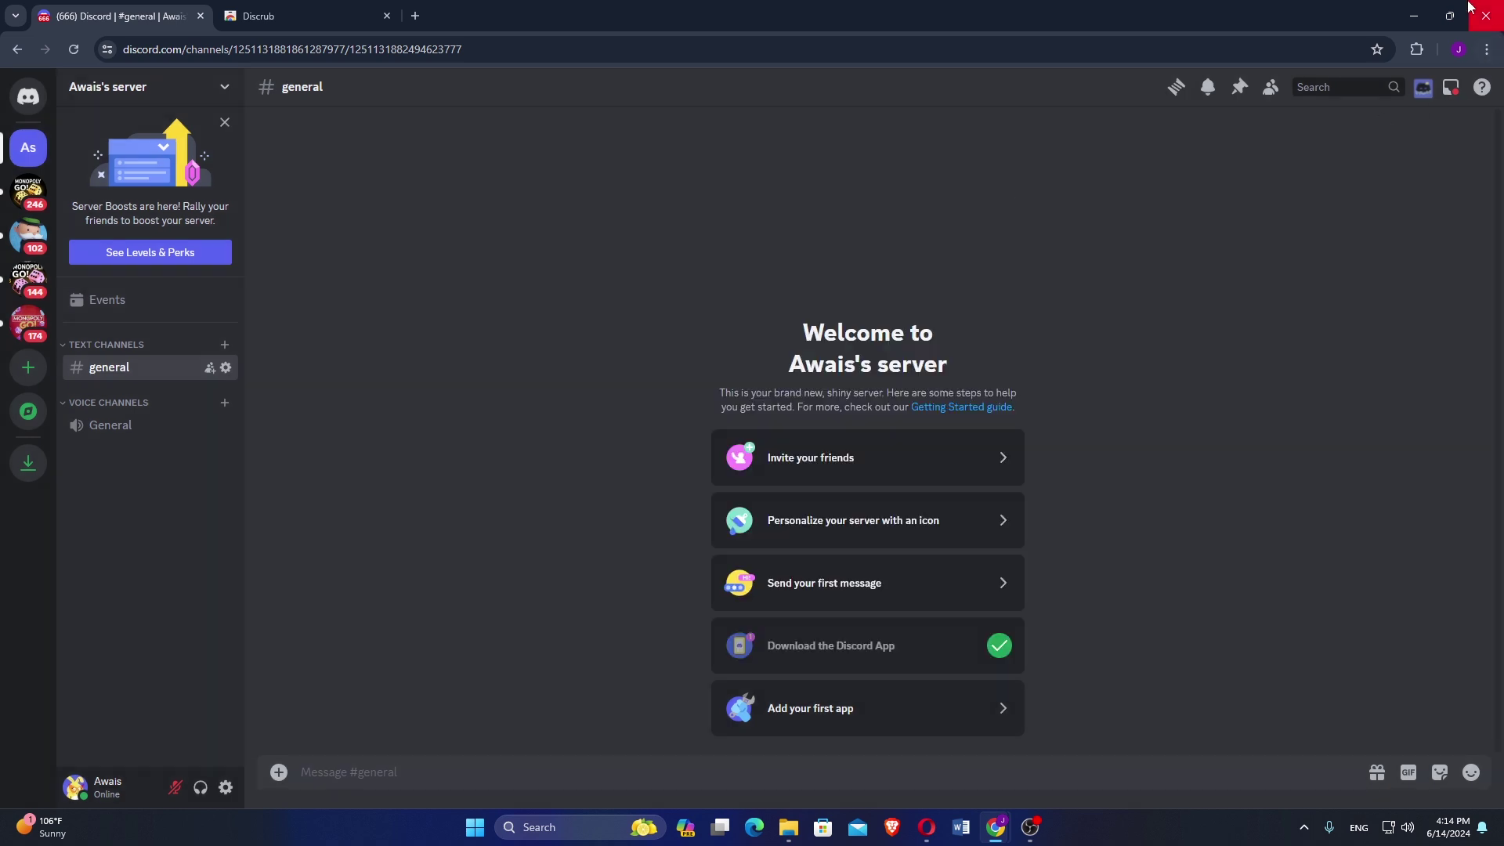
left_click(1420, 19)
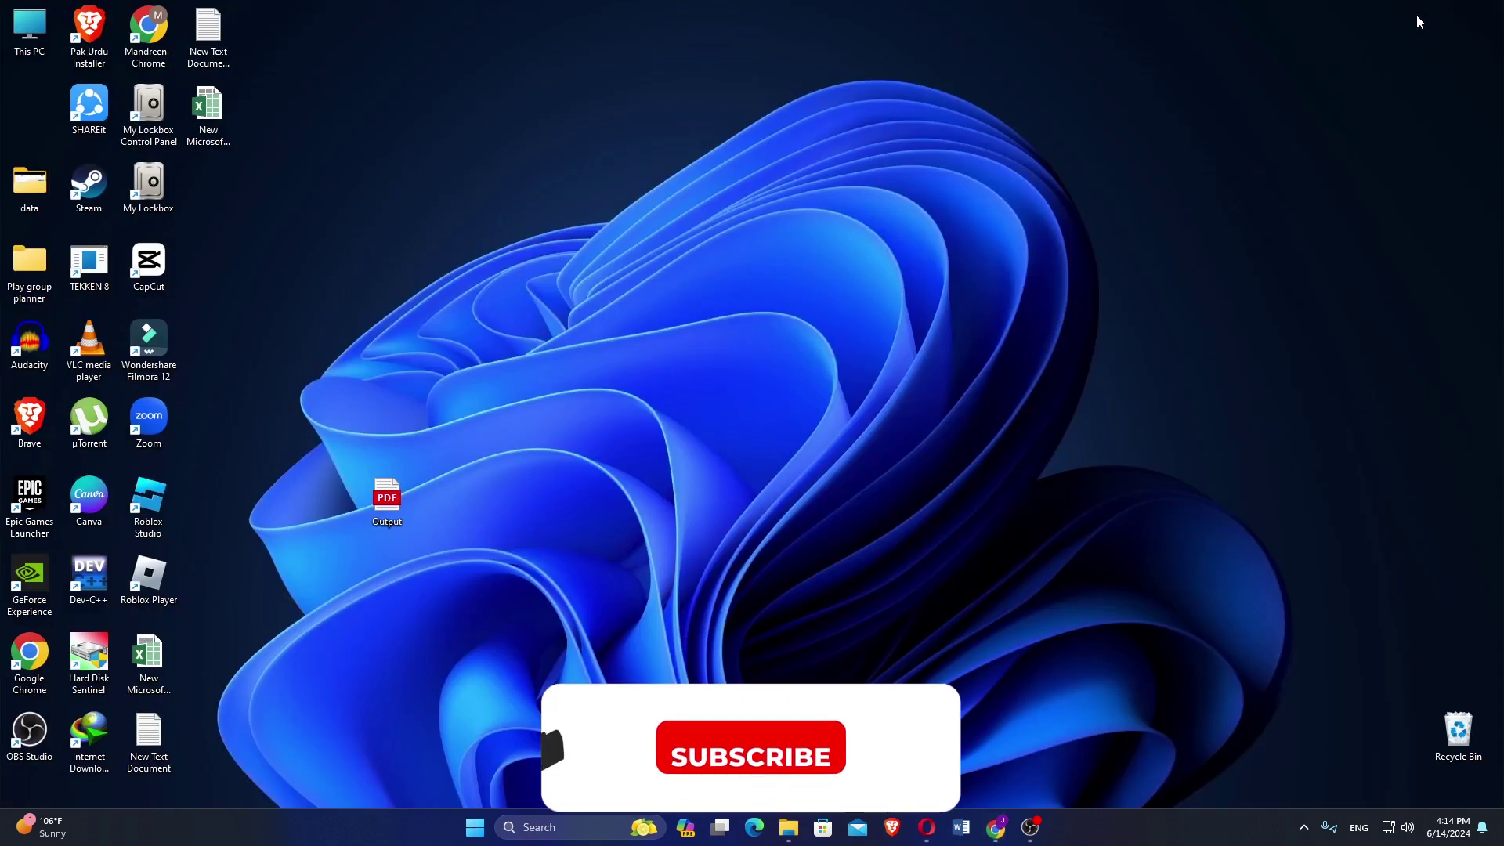